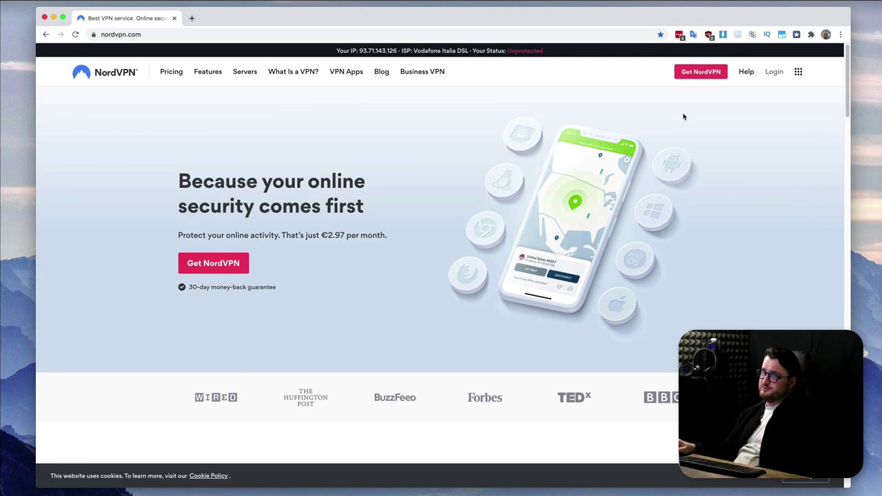
# Step: Open Nord Account and point out the NordLocker Free service and the NordPass offer
pyautogui.click(773, 75)
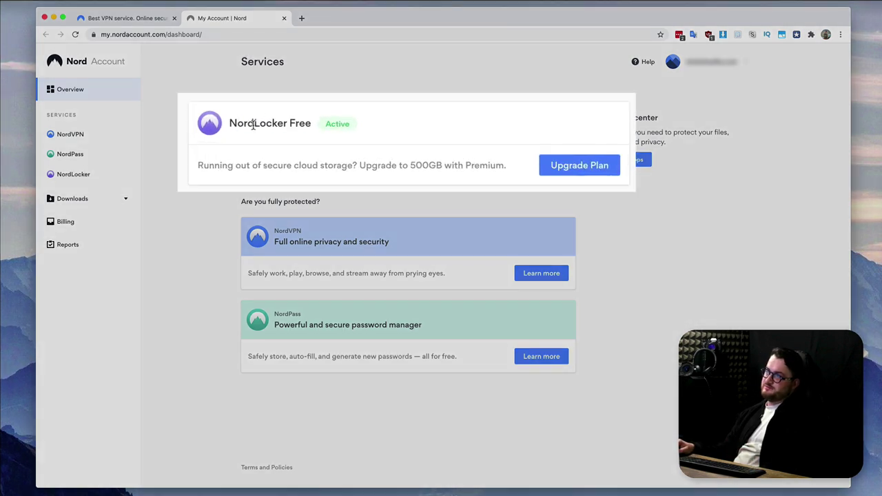
pyautogui.moveTo(278, 128); pyautogui.dragTo(340, 129)
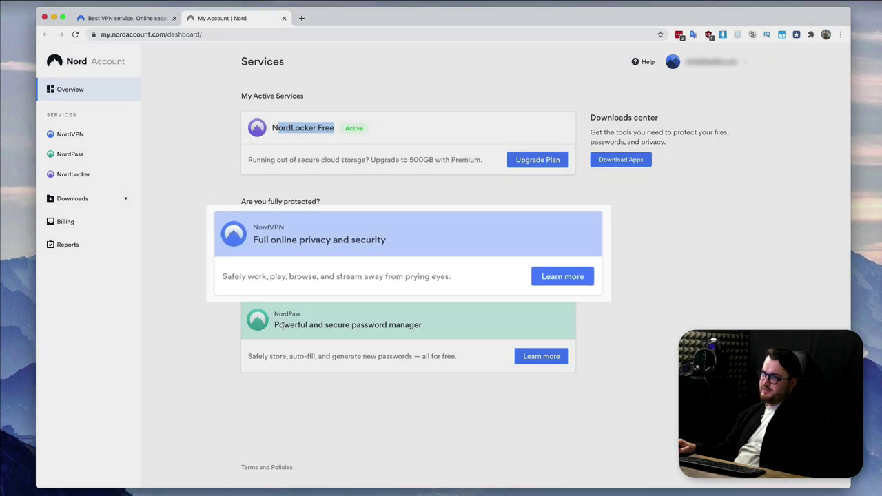
pyautogui.moveTo(281, 324); pyautogui.dragTo(422, 324)
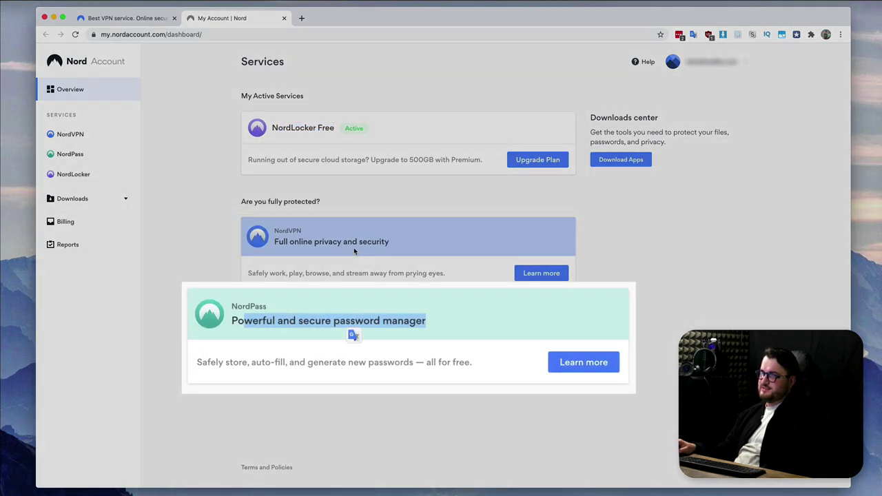
pyautogui.click(354, 335)
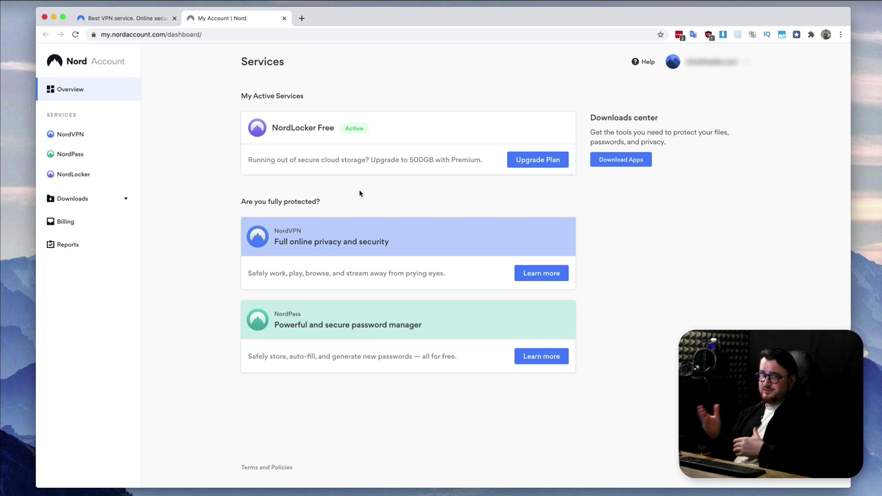
# Step: Visit the NordVPN, NordPass and NordLocker pages, ending on the Downloads page
pyautogui.click(82, 136)
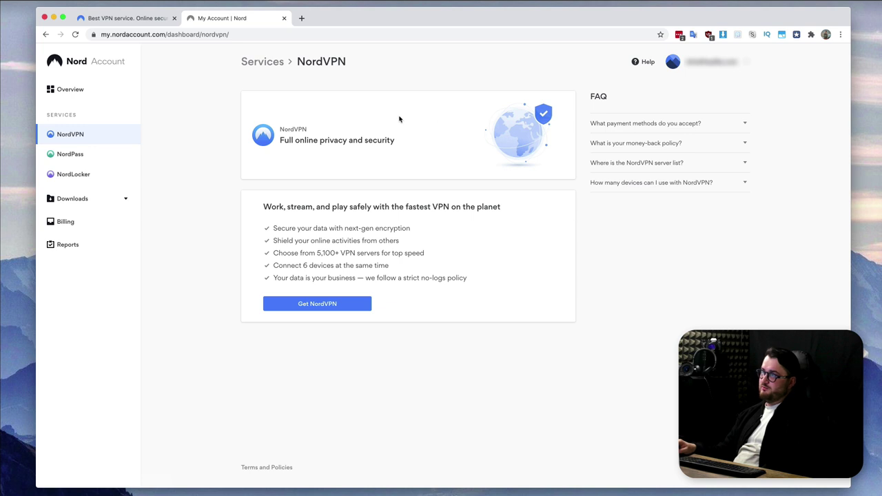
pyautogui.click(78, 154)
pyautogui.click(77, 174)
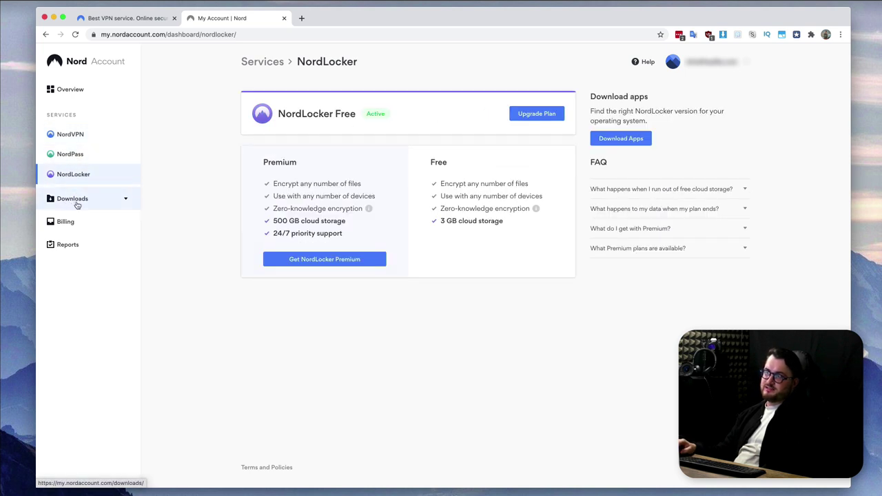
pyautogui.click(69, 200)
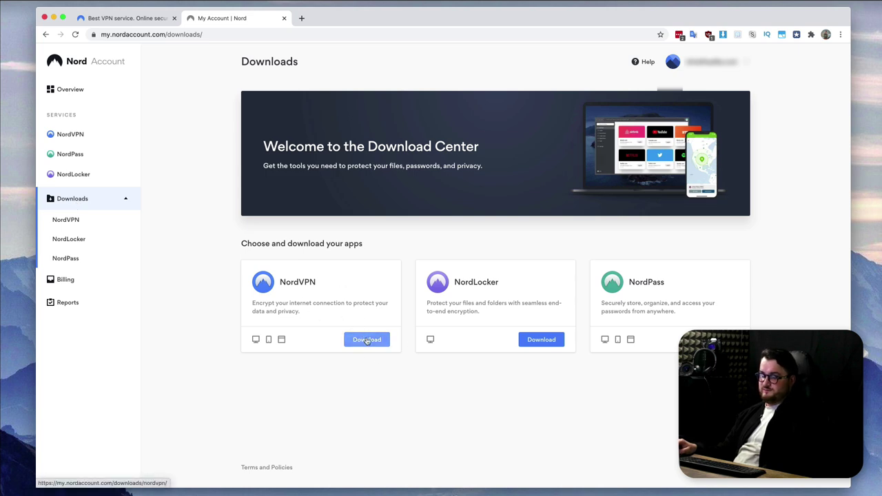
# Step: Get NordVPN (IKEv2) for macOS 10.12+ from the App Store, then close the App Store
pyautogui.click(367, 340)
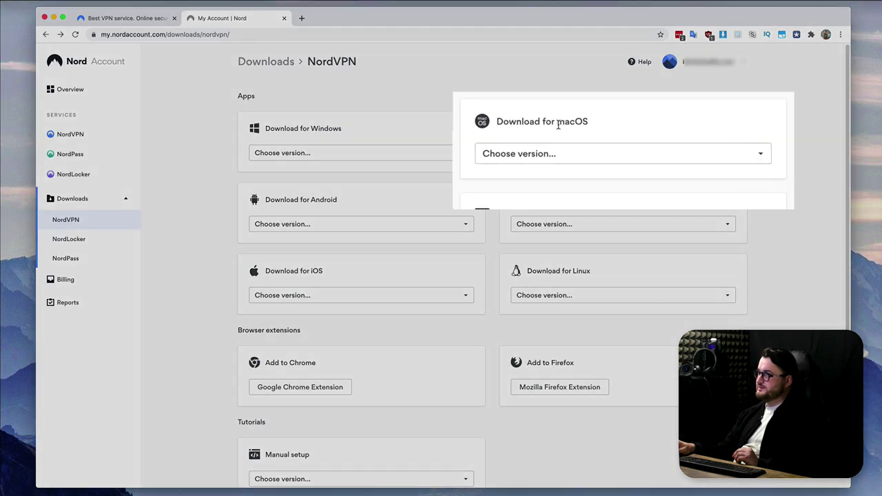
pyautogui.click(547, 157)
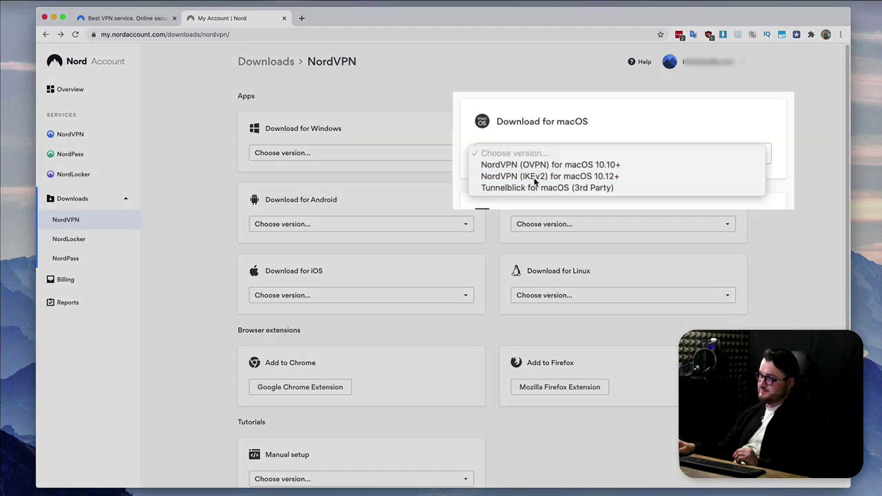
pyautogui.click(535, 177)
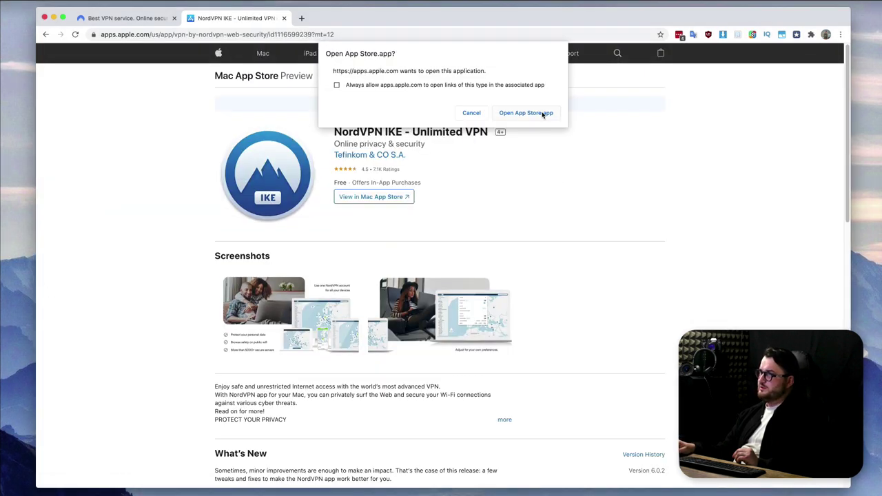
pyautogui.click(543, 114)
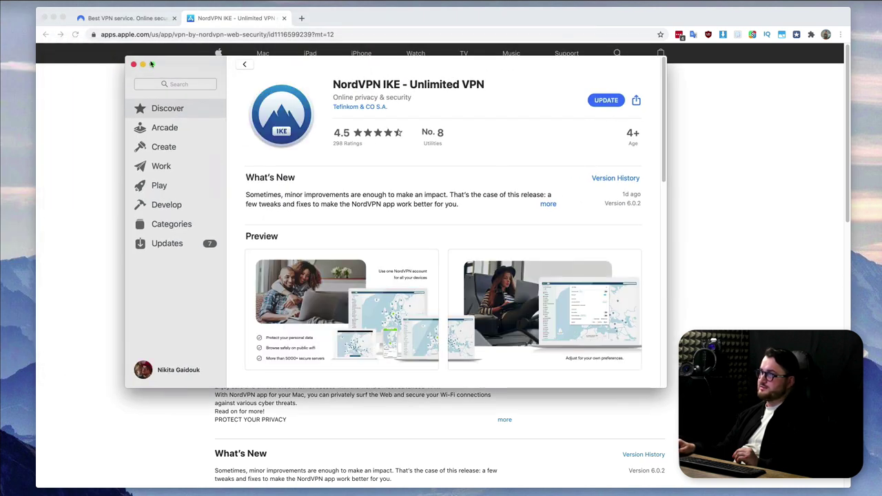
pyautogui.click(134, 64)
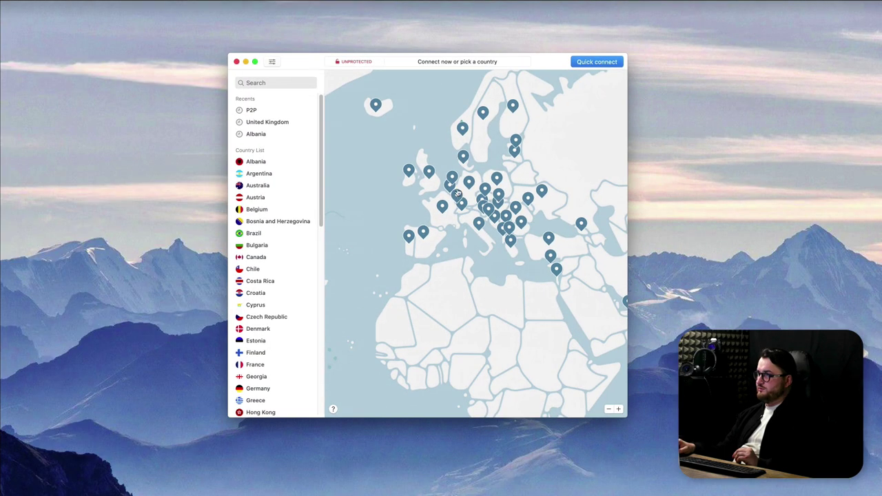
# Step: Widen and reposition the window, then connect to United Kingdom from the map
pyautogui.moveTo(627, 232); pyautogui.dragTo(820, 232)
pyautogui.moveTo(385, 62); pyautogui.dragTo(291, 65)
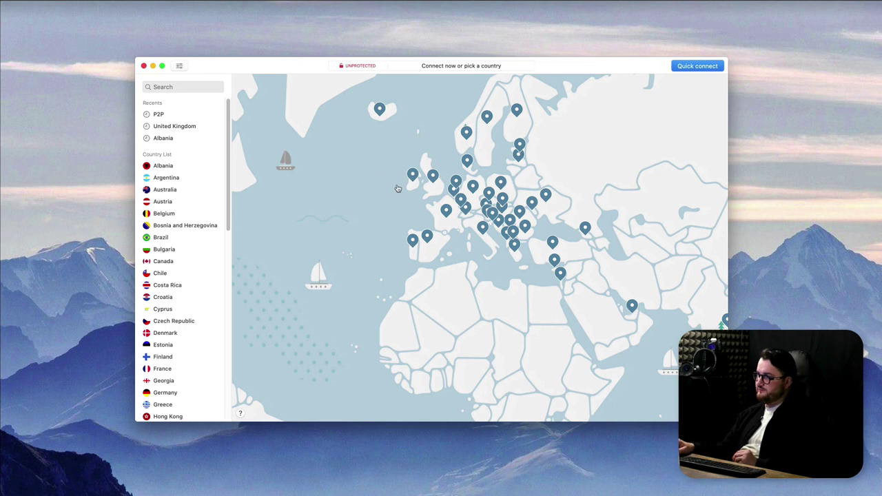
pyautogui.click(433, 177)
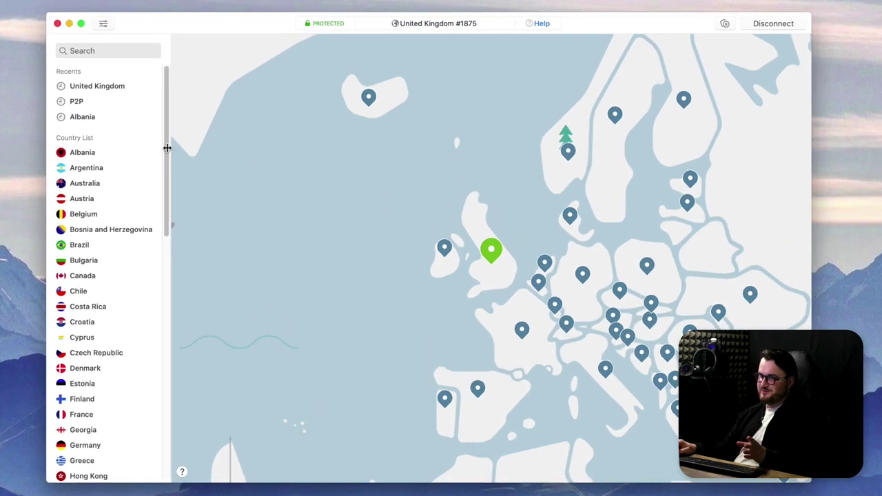
# Step: Switch to a P2P specialty server, landing on United Kingdom #1848
pyautogui.moveTo(163, 147); pyautogui.dragTo(168, 402)
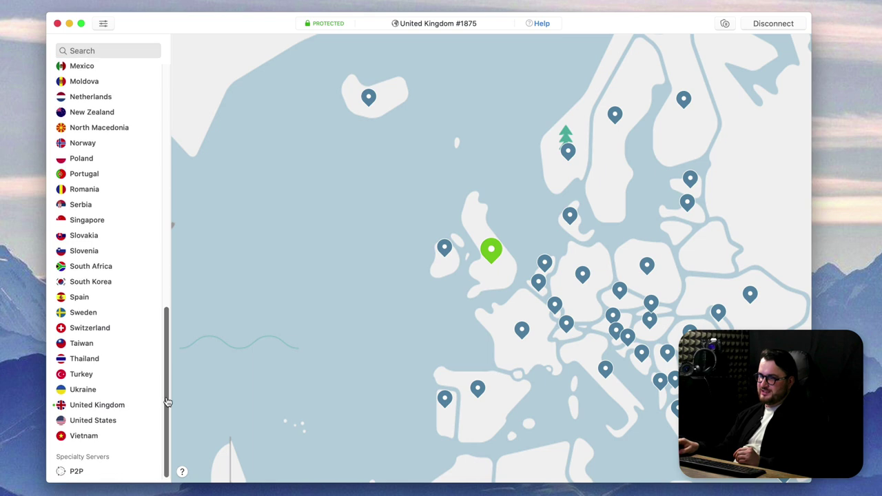
pyautogui.click(73, 473)
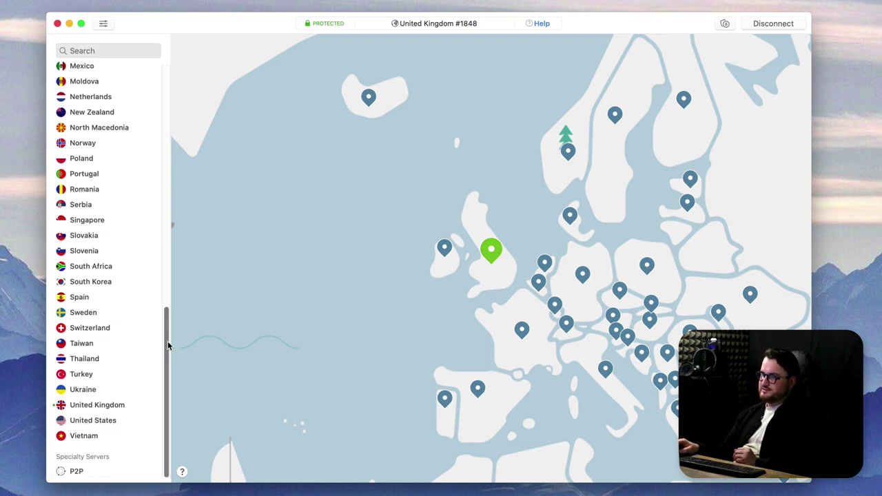
pyautogui.moveTo(167, 345); pyautogui.dragTo(149, 32)
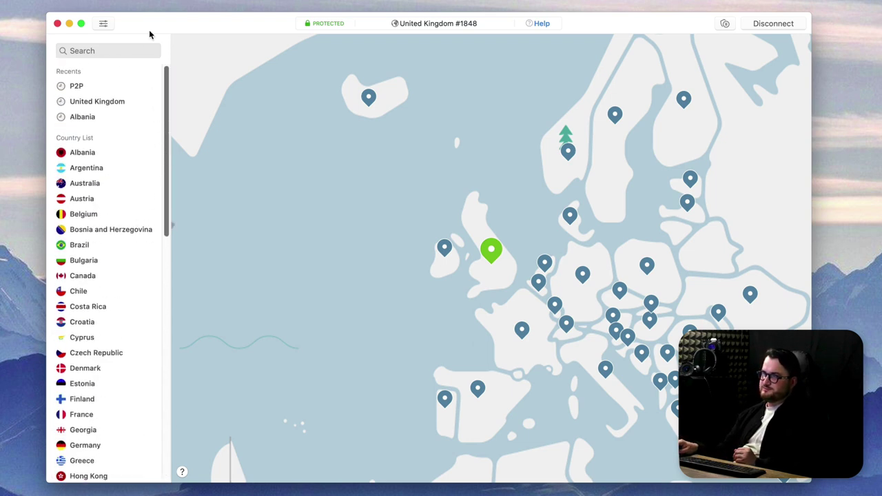
# Step: Place Preferences left of the main window, enable auto launch at startup, and list VPN protocols
pyautogui.click(103, 24)
pyautogui.moveTo(262, 66); pyautogui.dragTo(0, 36)
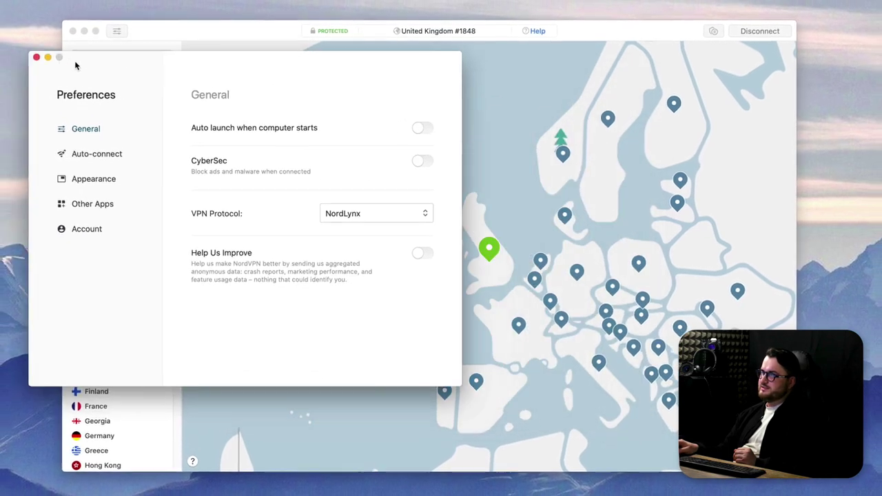
pyautogui.moveTo(296, 34); pyautogui.dragTo(683, 60)
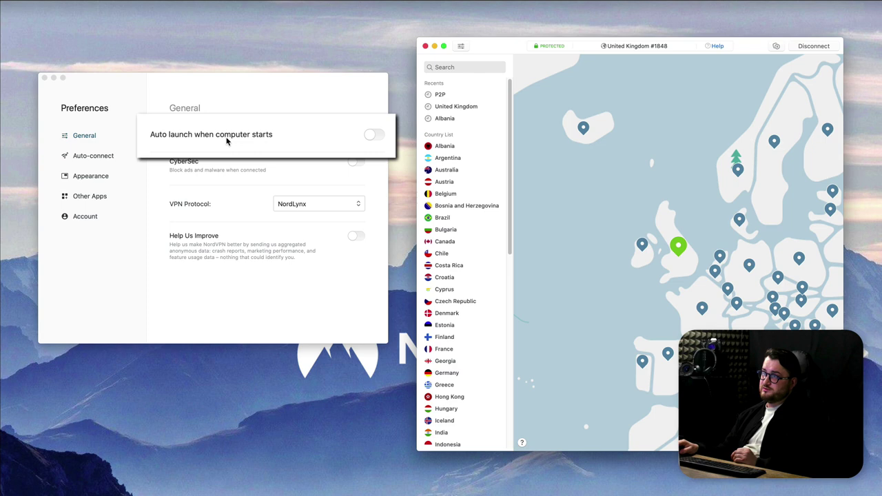
pyautogui.click(375, 136)
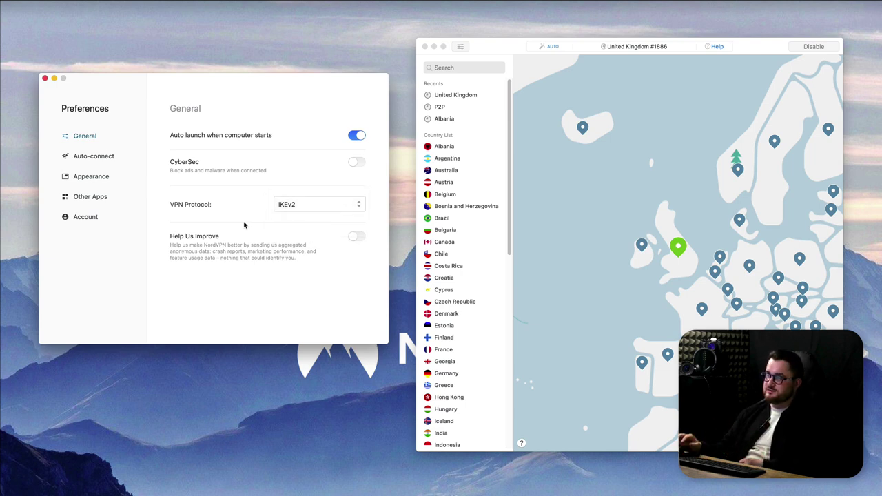
pyautogui.click(310, 204)
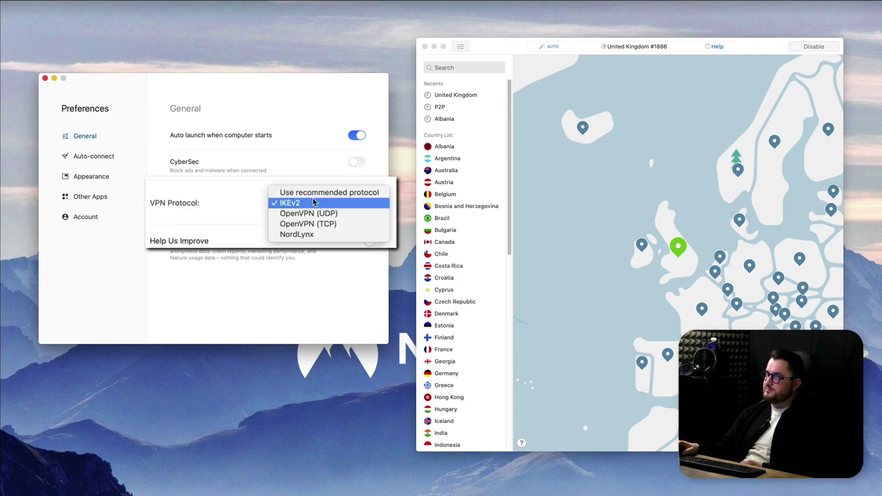
# Step: Switch the protocol to NordLynx, then to OpenVPN (UDP), confirming each reconnect
pyautogui.click(316, 235)
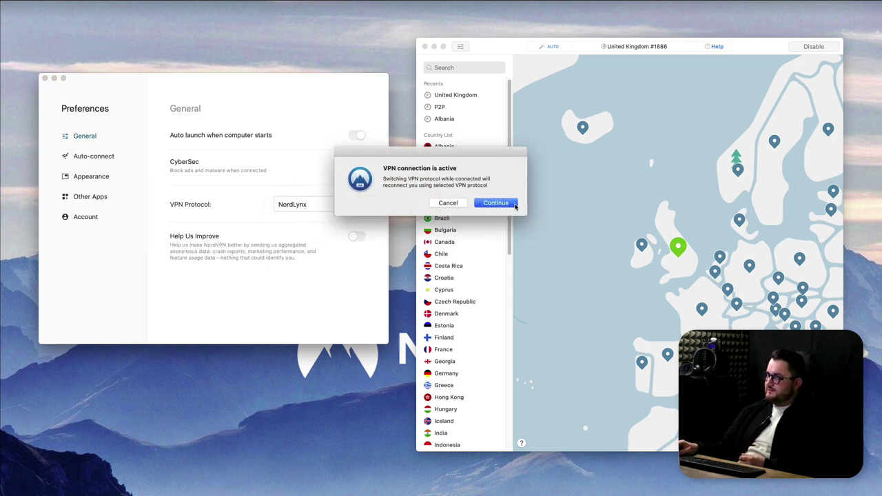
pyautogui.click(509, 205)
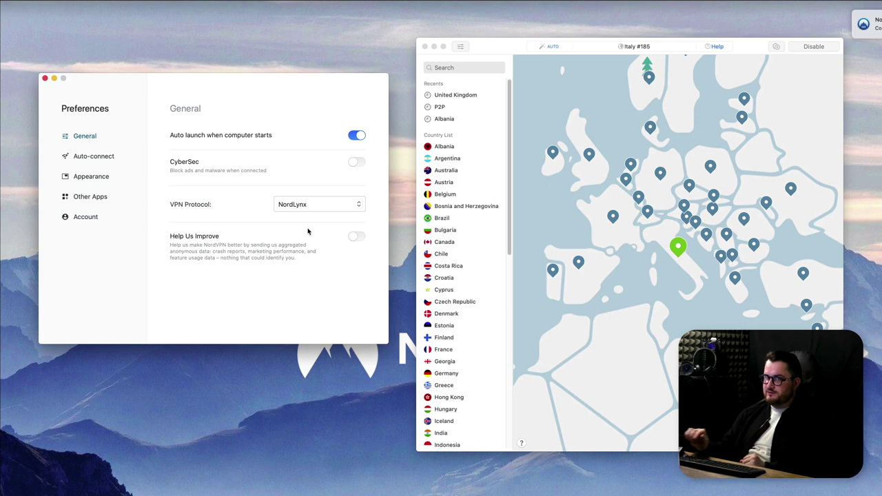
pyautogui.click(359, 206)
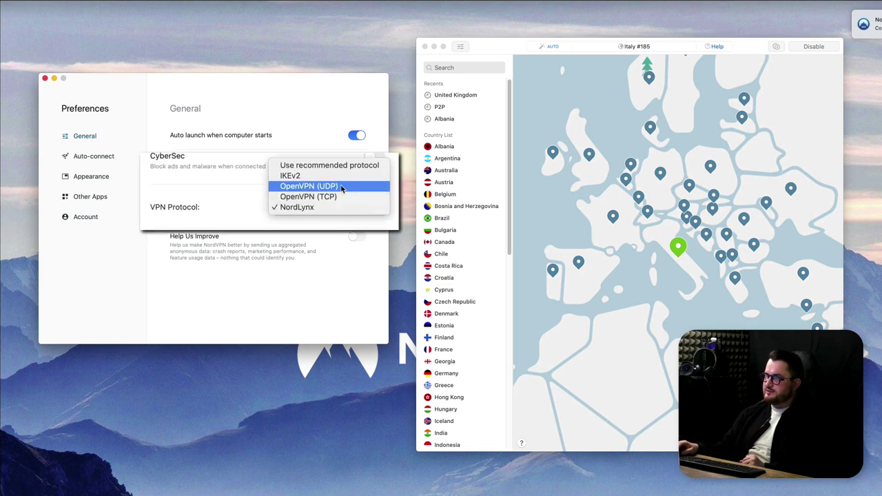
pyautogui.click(332, 186)
pyautogui.click(496, 204)
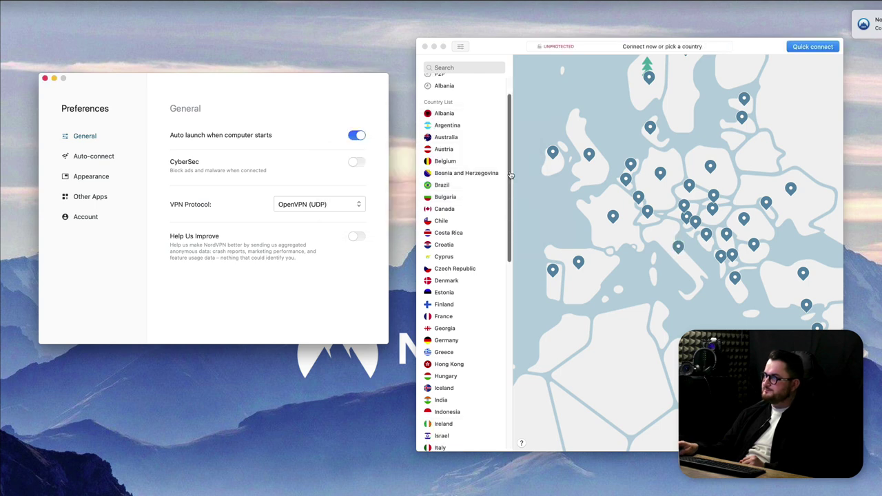
pyautogui.moveTo(511, 172); pyautogui.dragTo(493, 407)
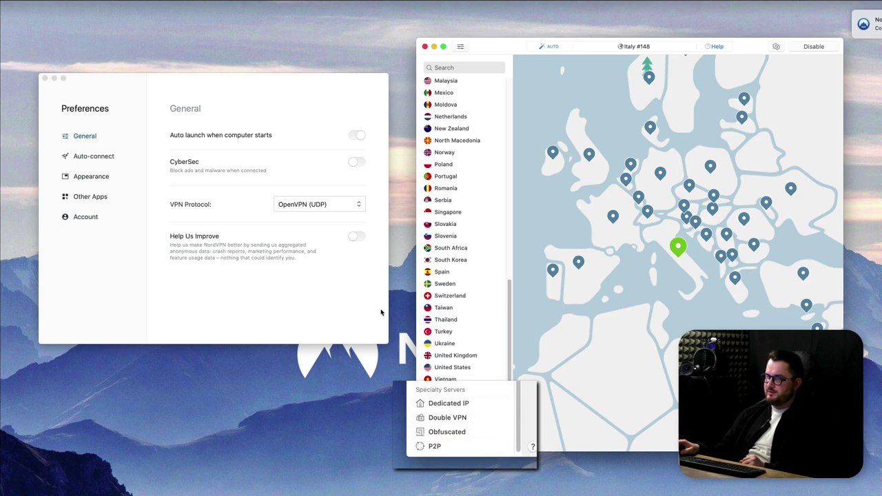
# Step: Switch to OpenVPN (TCP), then back to OpenVPN (UDP), confirming each reconnect
pyautogui.click(326, 205)
pyautogui.click(327, 216)
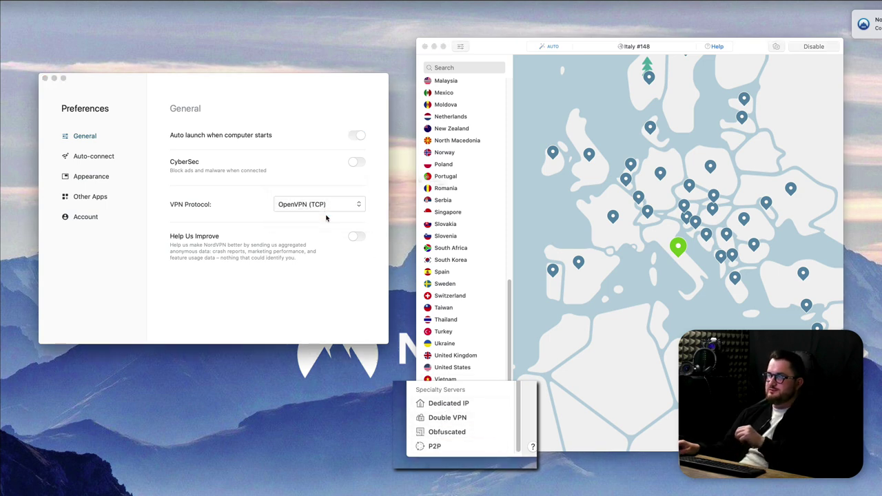
pyautogui.click(496, 206)
pyautogui.click(320, 205)
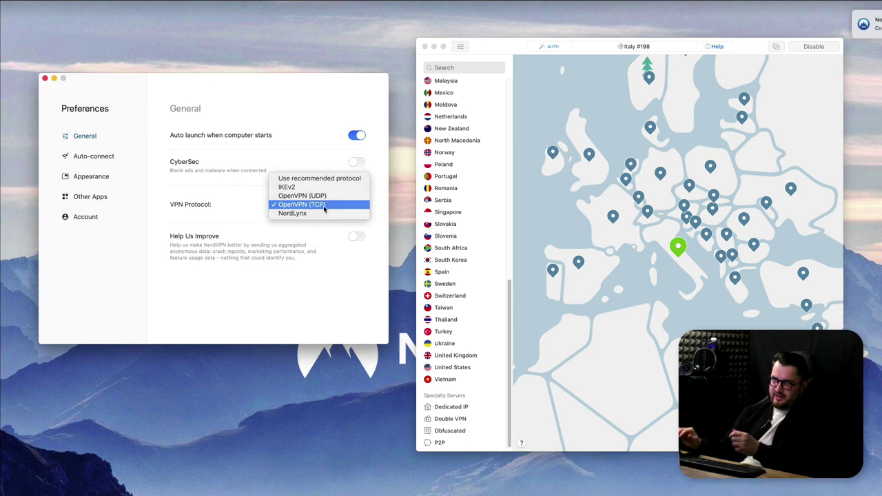
pyautogui.click(320, 192)
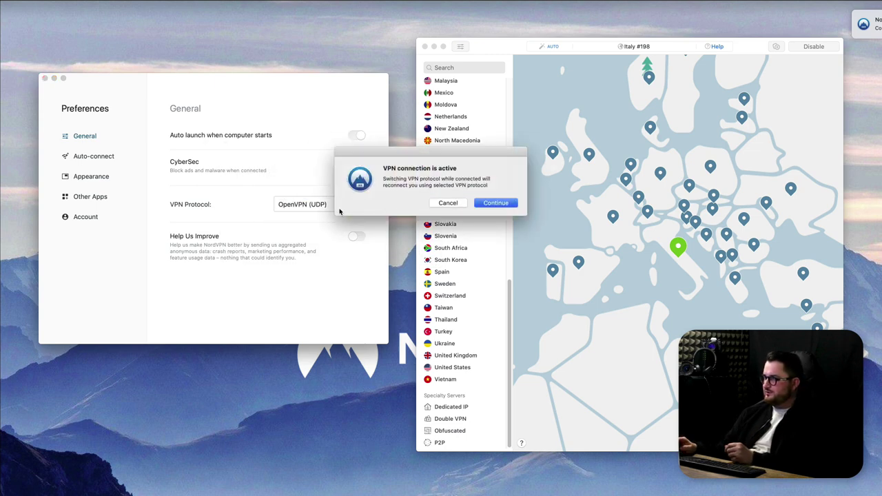
pyautogui.click(491, 202)
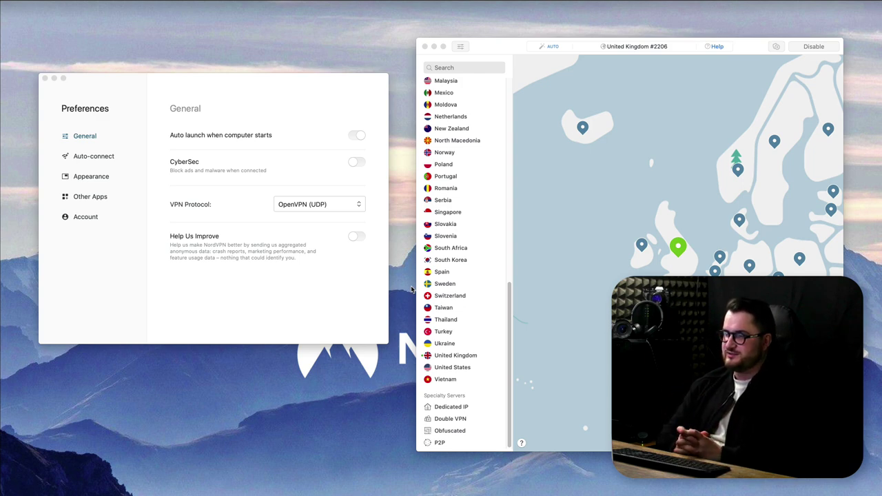
# Step: Search for china, russia and north korea, then clear the search to list all countries
pyautogui.click(464, 67)
pyautogui.write('china')
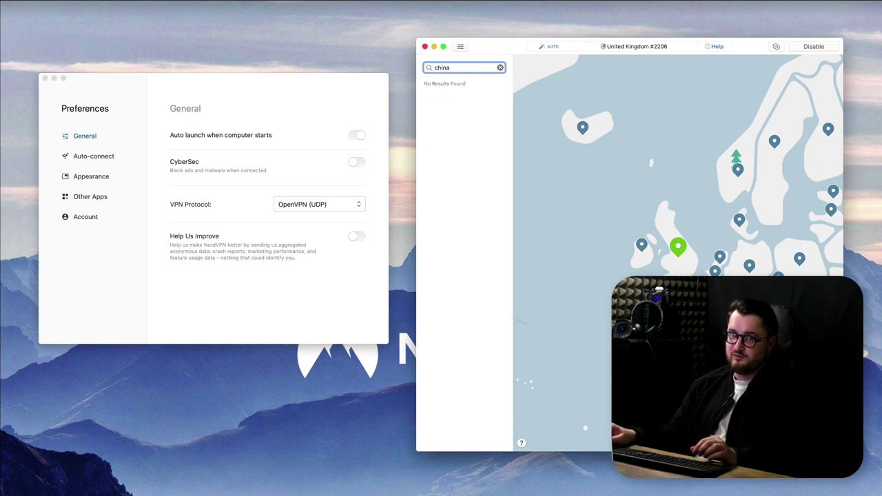
pyautogui.press('super+a')
pyautogui.write('russia')
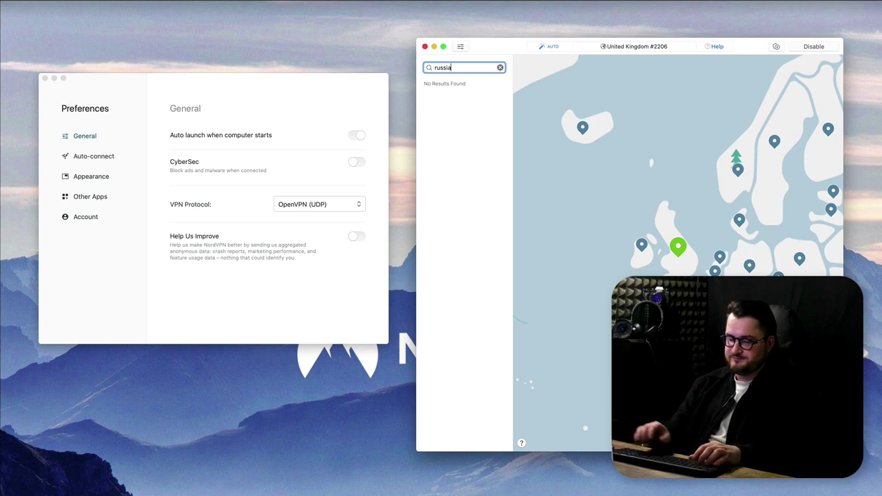
pyautogui.press('super+a')
pyautogui.write('north korea')
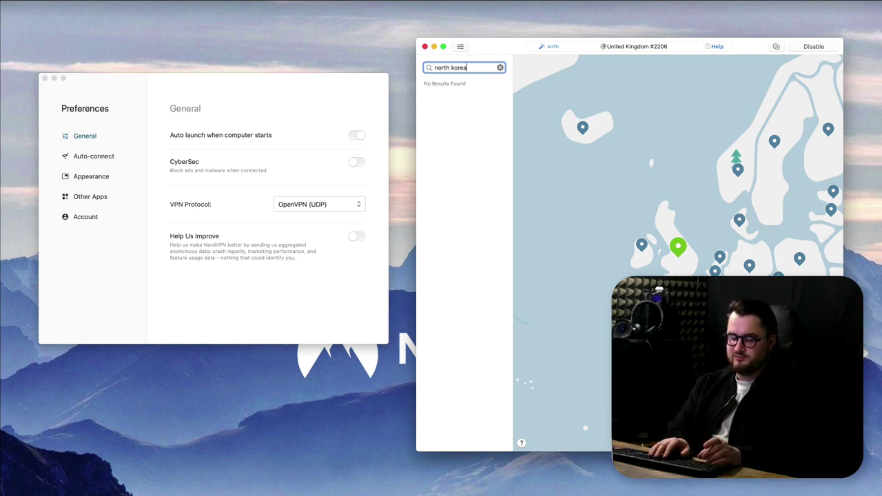
pyautogui.press('super+a')
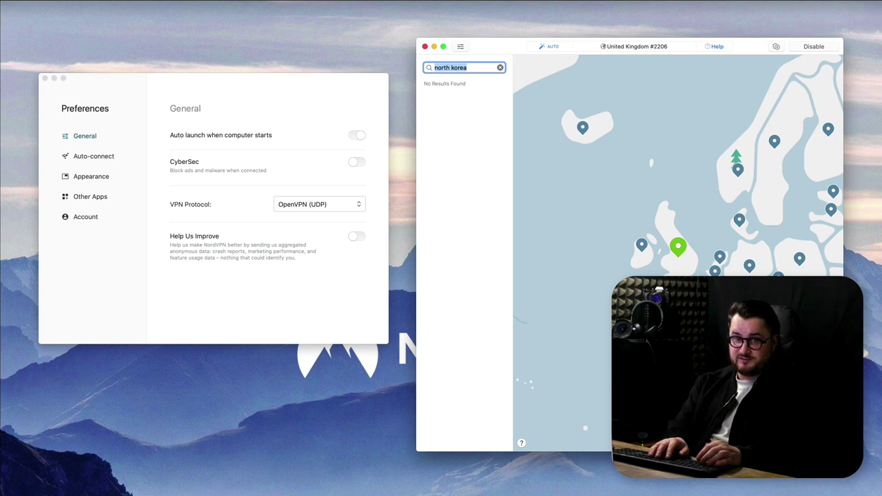
pyautogui.press('BackSpace')
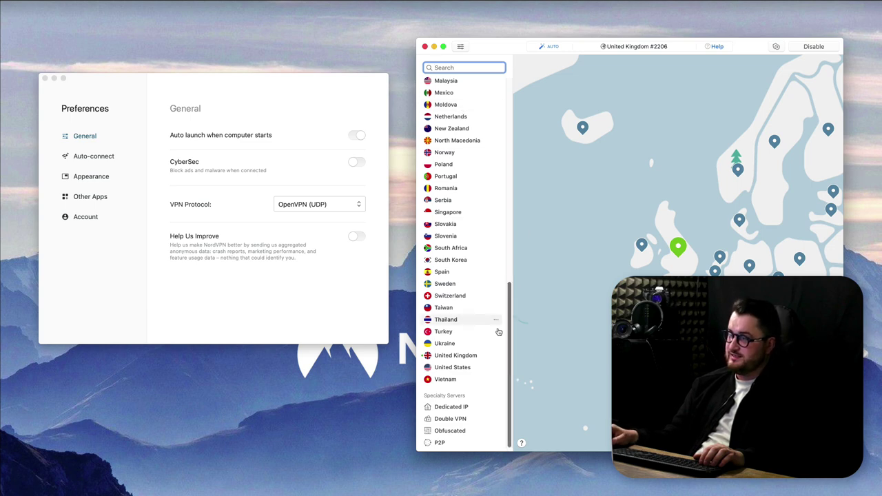
# Step: Browse the United States regions and servers, then toggle Help Us Improve on and back off
pyautogui.click(478, 368)
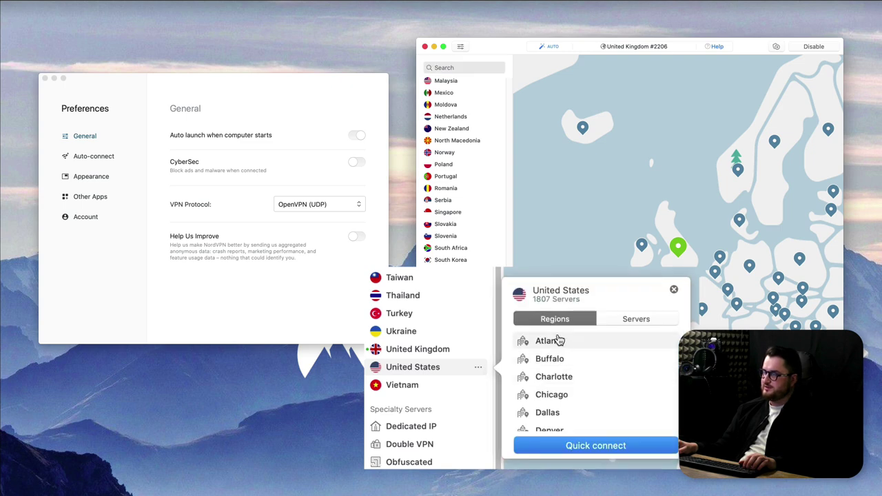
pyautogui.click(646, 321)
pyautogui.scroll(-5, 581, 403)
pyautogui.scroll(5, 579, 397)
pyautogui.click(557, 320)
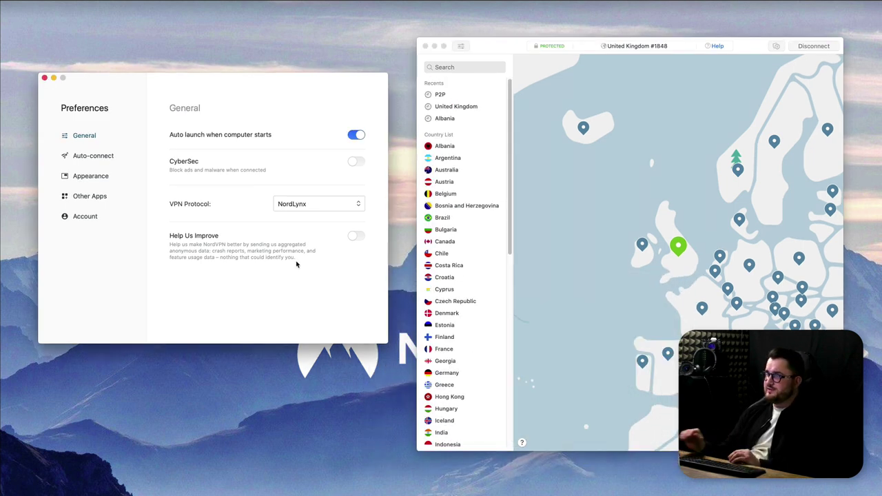
pyautogui.click(355, 237)
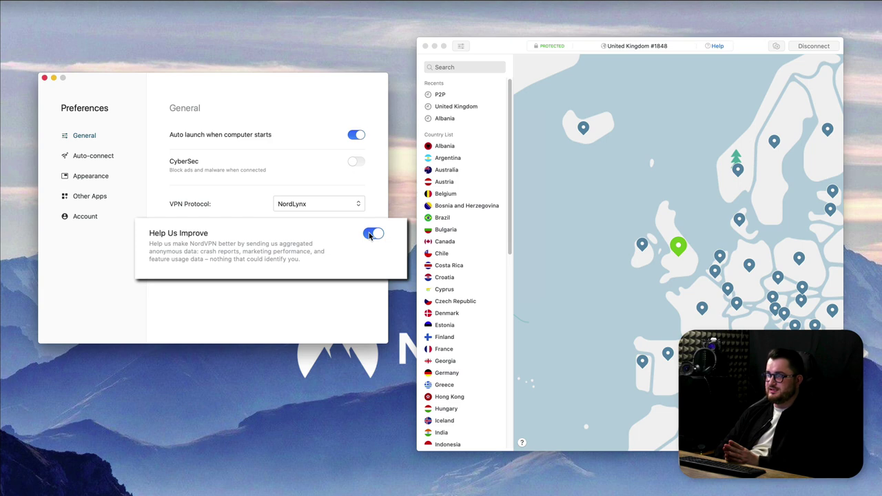
pyautogui.click(371, 234)
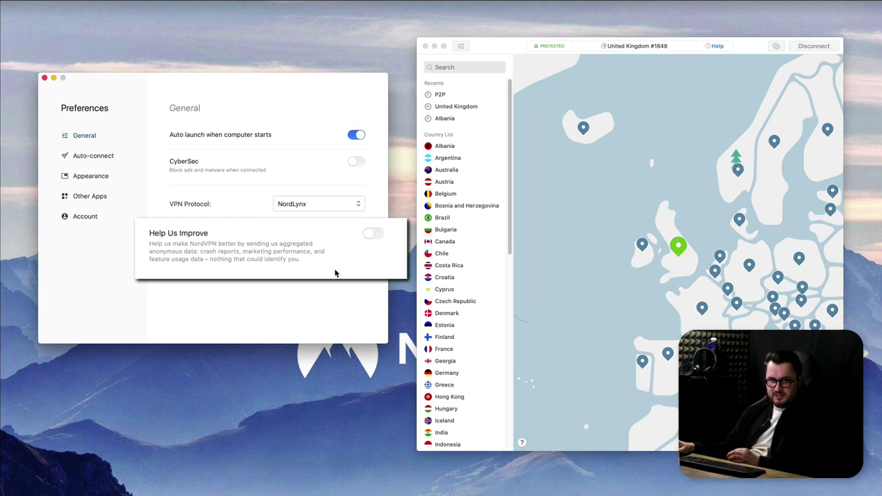
# Step: Auto-connect to Recommended country on untrusted networks and mark Ethernet as trusted
pyautogui.click(98, 157)
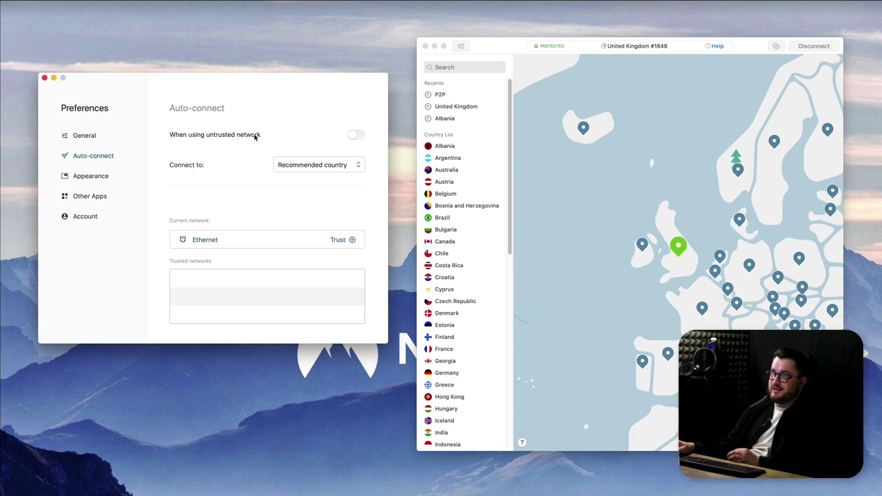
pyautogui.click(372, 136)
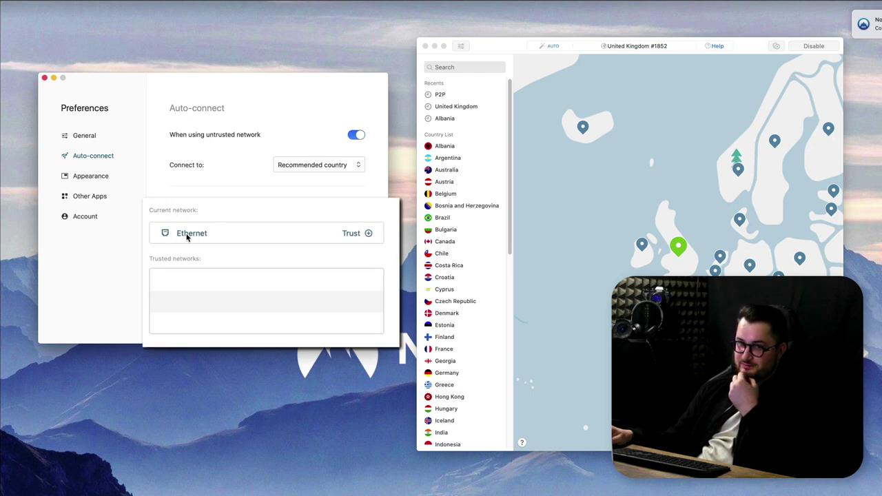
pyautogui.click(367, 235)
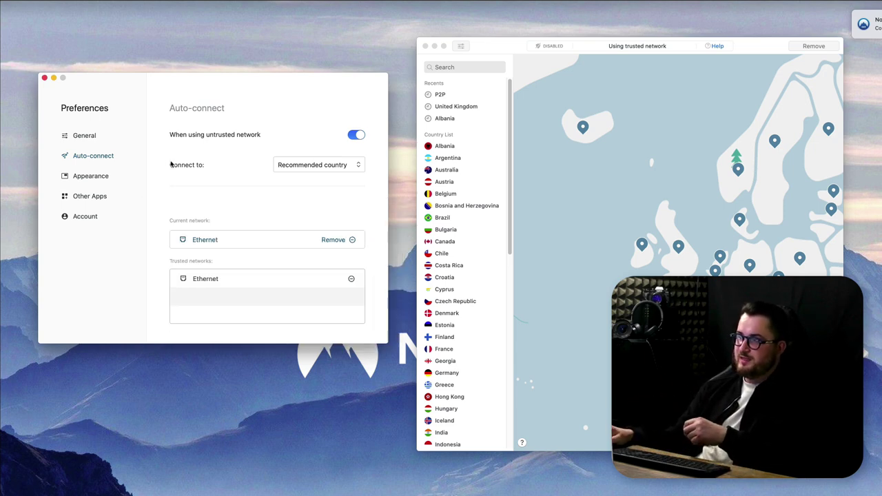
pyautogui.click(297, 166)
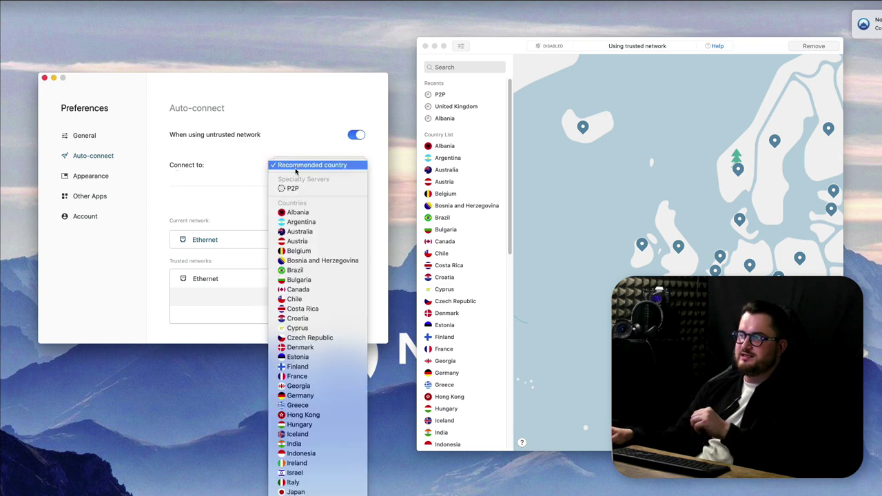
pyautogui.click(226, 181)
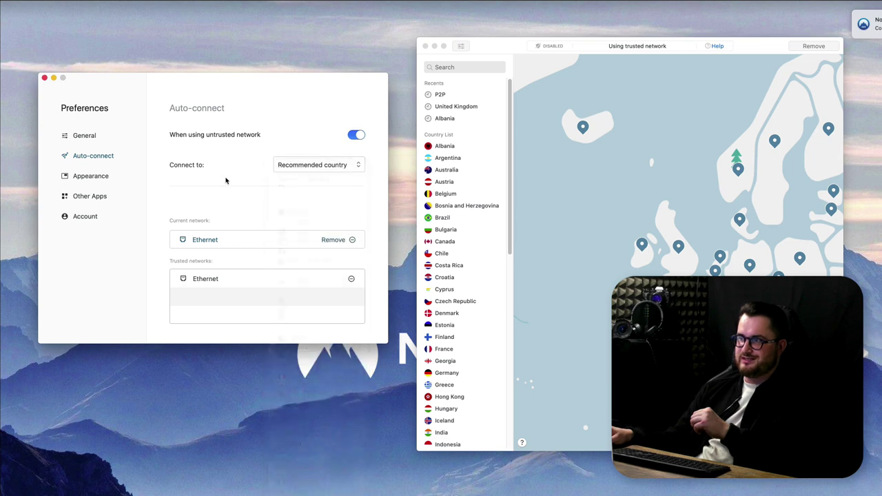
# Step: Set Appearance to show NordVPN only in the menu bar
pyautogui.click(90, 176)
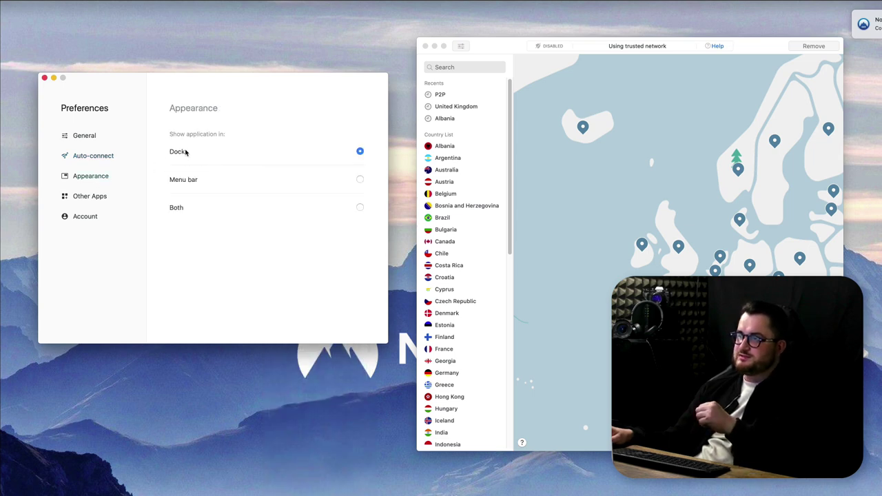
pyautogui.moveTo(501, 50); pyautogui.dragTo(502, 45)
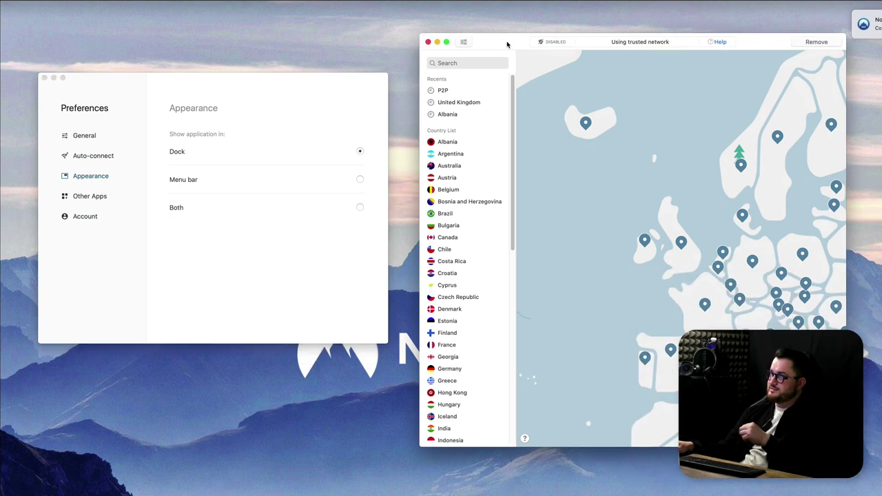
pyautogui.click(360, 180)
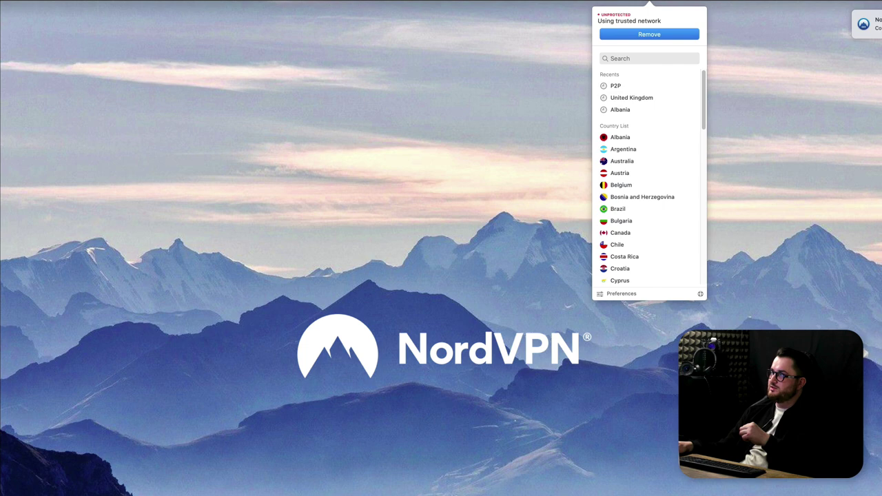
# Step: Reopen Preferences from the menu-bar popover, choose Both for Dock and menu bar, and rearrange windows
pyautogui.click(603, 295)
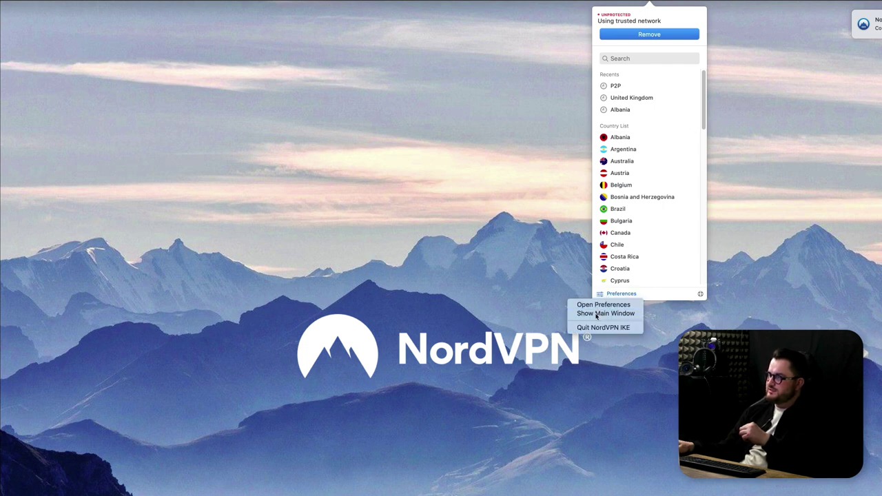
pyautogui.click(600, 305)
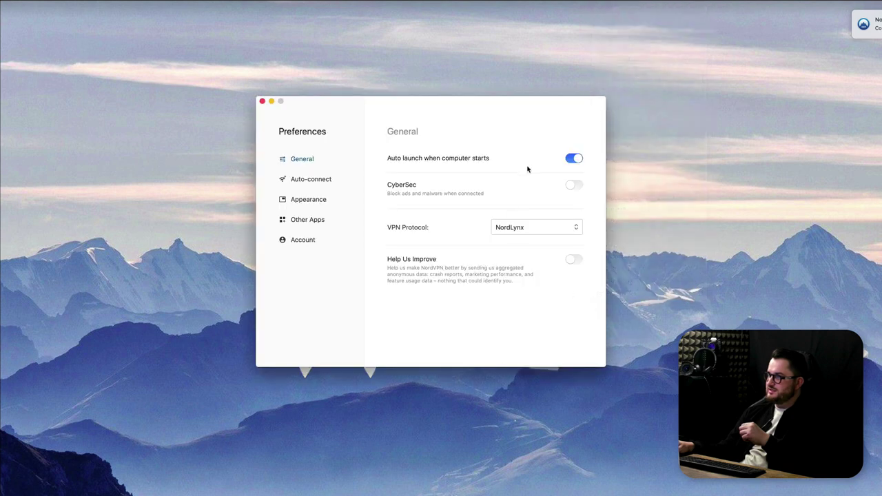
pyautogui.click(304, 182)
pyautogui.click(303, 200)
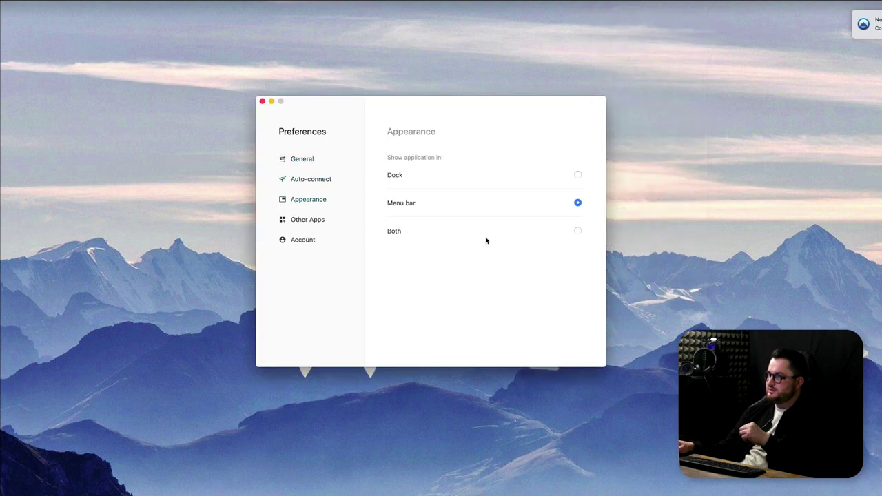
pyautogui.click(579, 233)
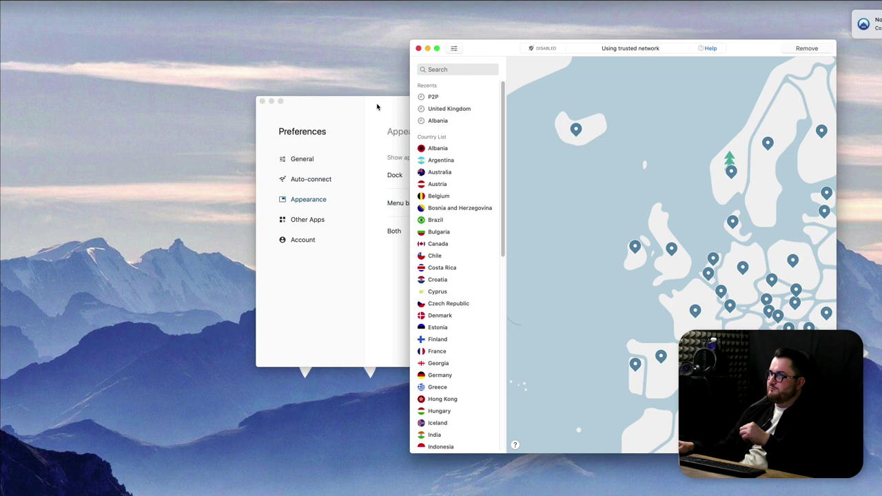
pyautogui.moveTo(379, 106); pyautogui.dragTo(165, 98)
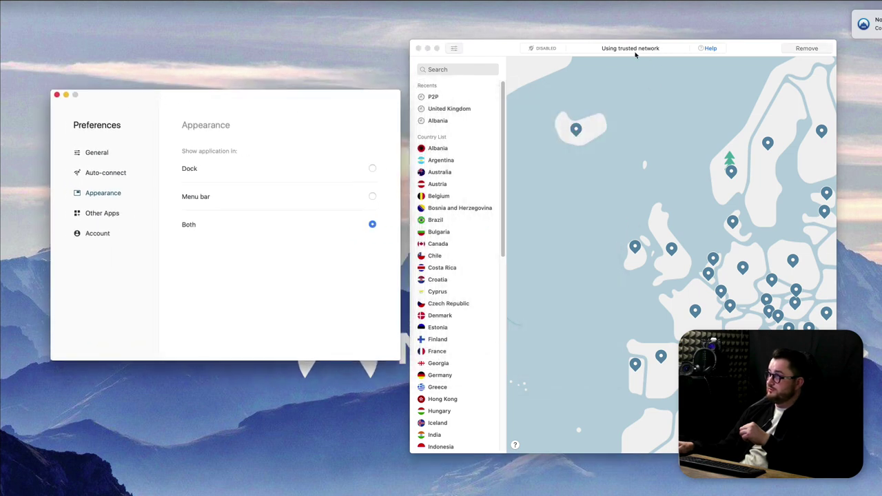
pyautogui.moveTo(500, 51); pyautogui.dragTo(504, 53)
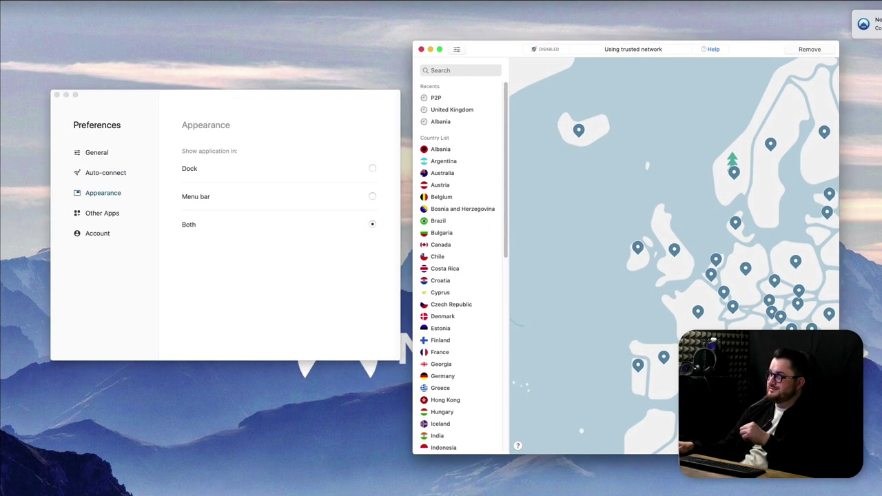
pyautogui.click(200, 273)
# Step: Show the Other Apps preferences listing NordPass, NordLocker and NordVPN Teams
pyautogui.click(102, 214)
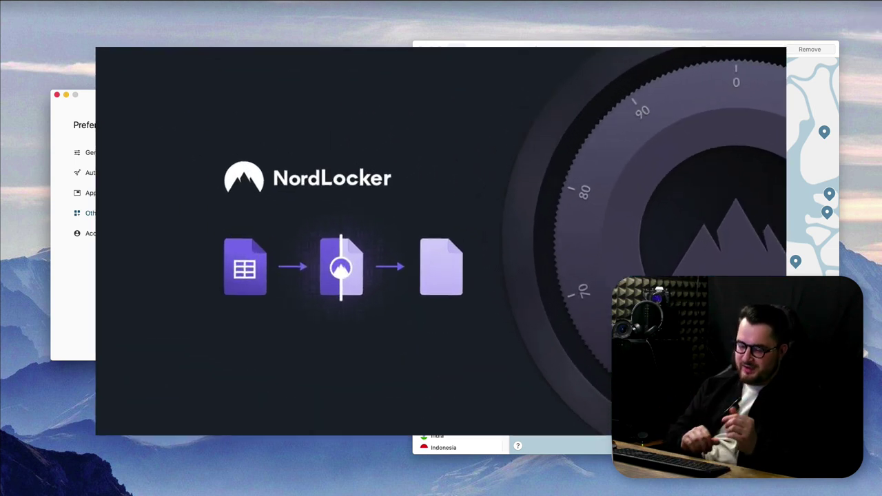
# Step: Launch NordLocker by searching 'nord' in Spotlight
pyautogui.press('super+space')
pyautogui.write('nord')
pyautogui.press('Return')
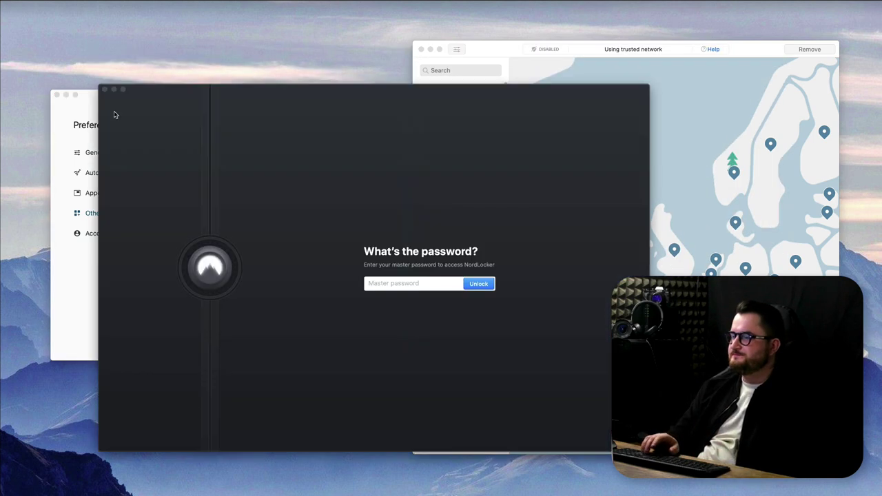
# Step: Unlock NordLocker with the master password, view the Intro locker's files, then close its window
pyautogui.click(115, 115)
pyautogui.write('******')
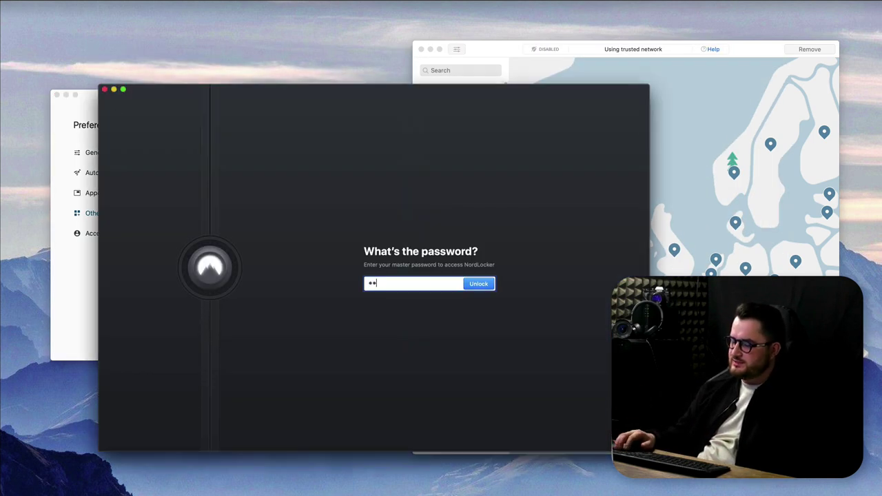
pyautogui.press('Return')
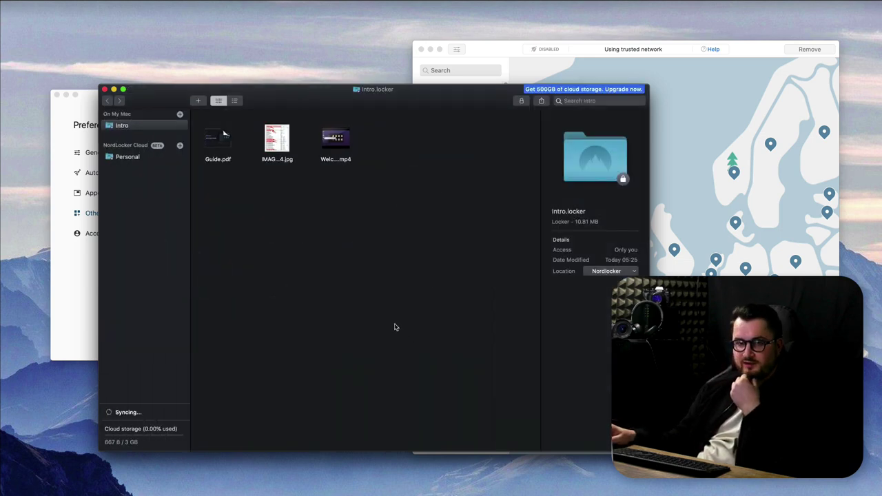
pyautogui.click(105, 91)
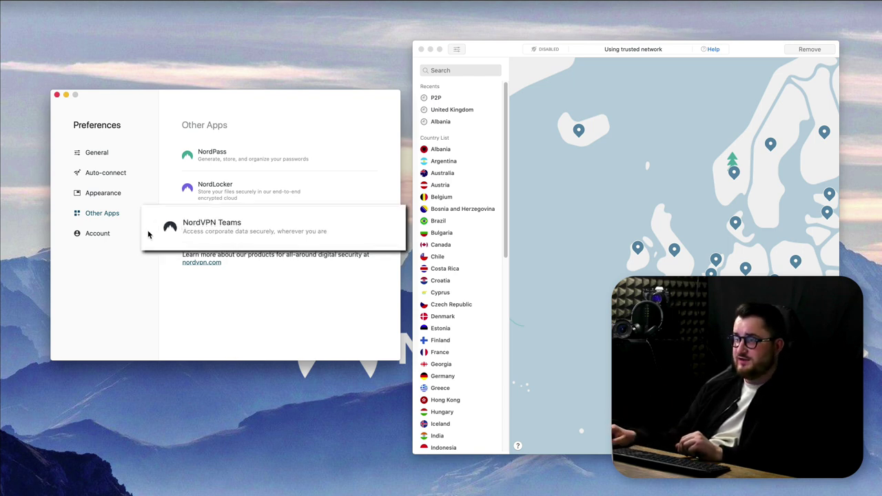
# Step: Show the Account preferences: subscription expiring 24 Apr 2021 and SmartDNS active
pyautogui.click(96, 233)
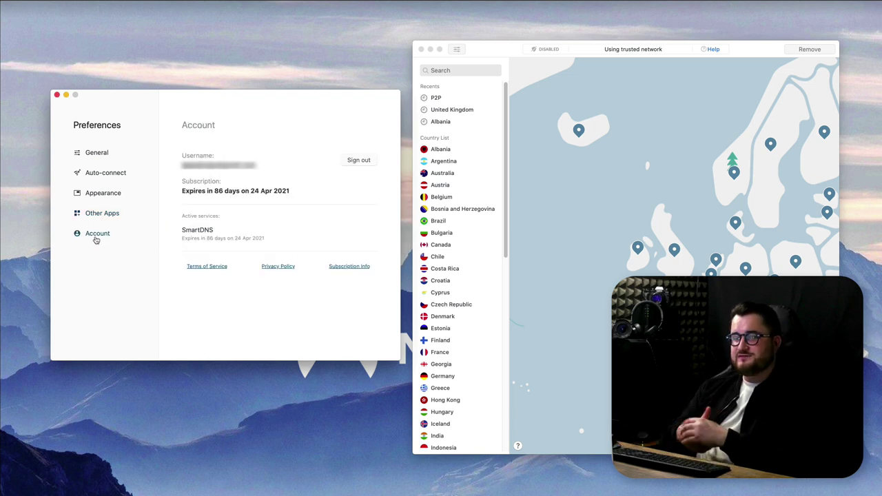